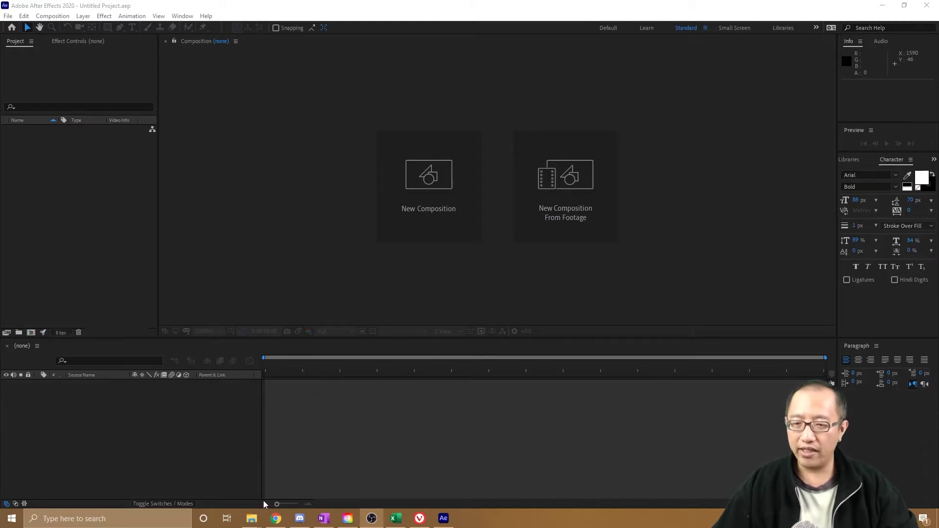
Import 20200606_082723.mp4 from the Video Editing Working Space folder into the Project panel.
mouse_move(252, 519)
left_click(221, 479)
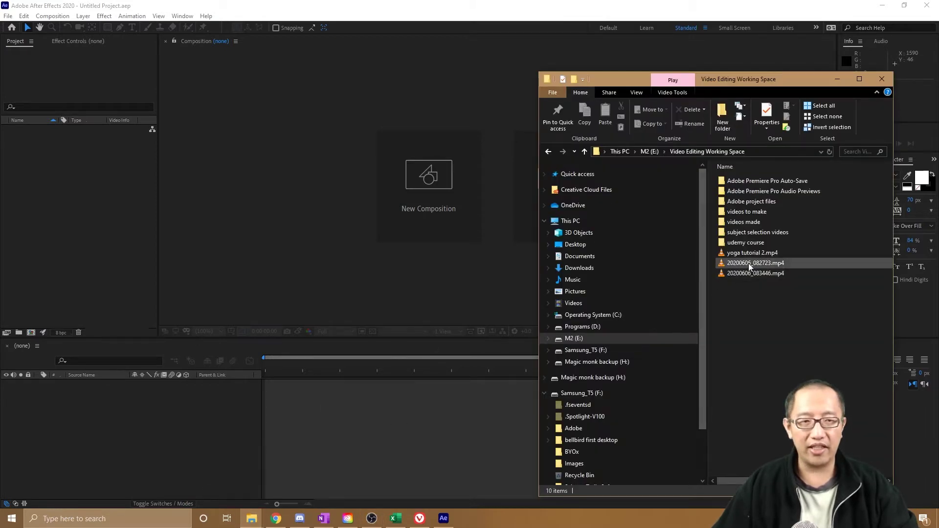
left_click_drag(749, 266, 115, 254)
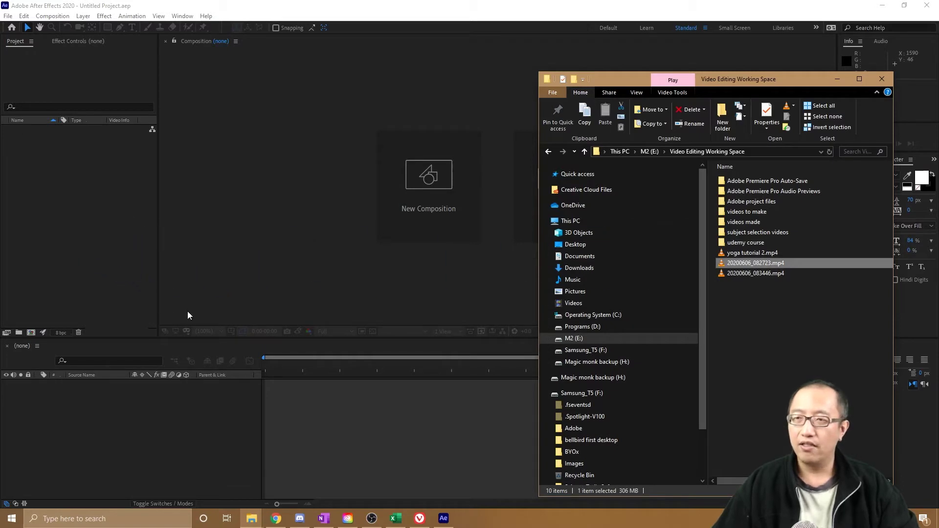
left_click(190, 315)
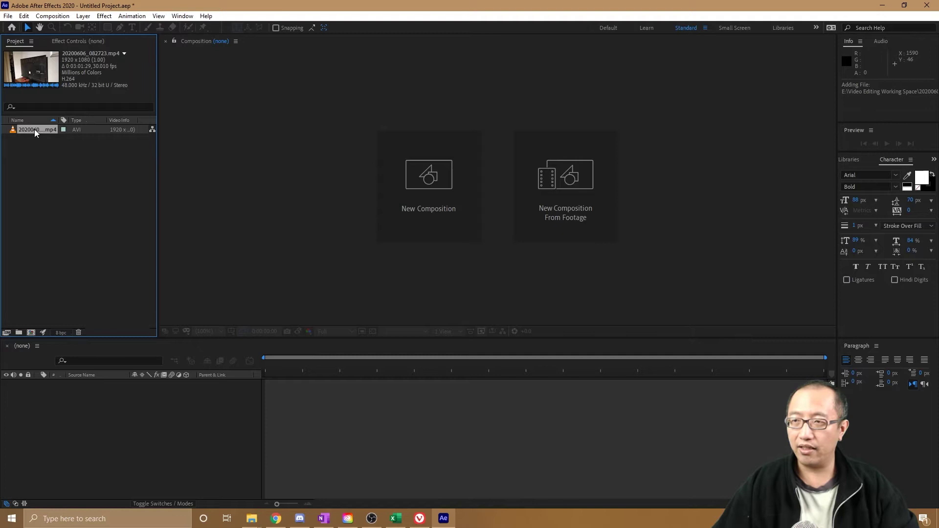
Create the 20200606_082723 composition by dragging the clip onto the Timeline.
left_click_drag(35, 132, 142, 421)
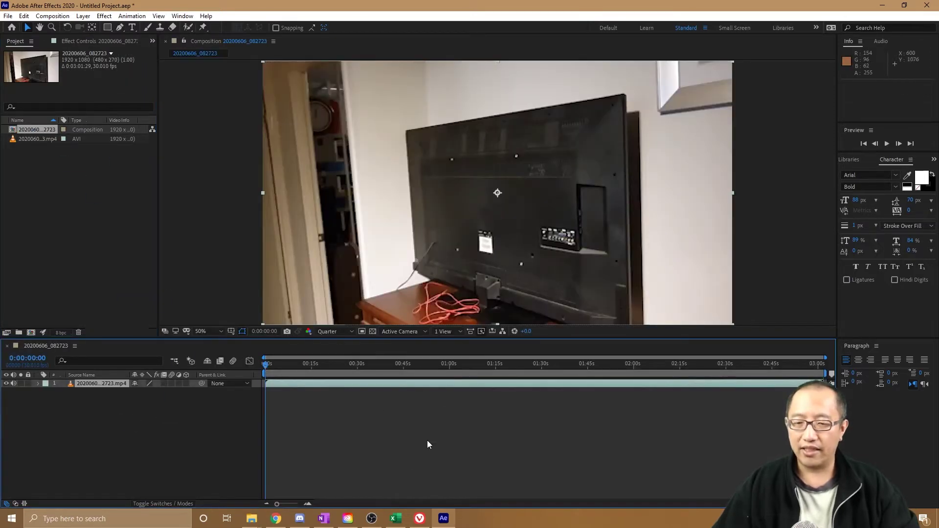
left_click(252, 519)
left_click(238, 484)
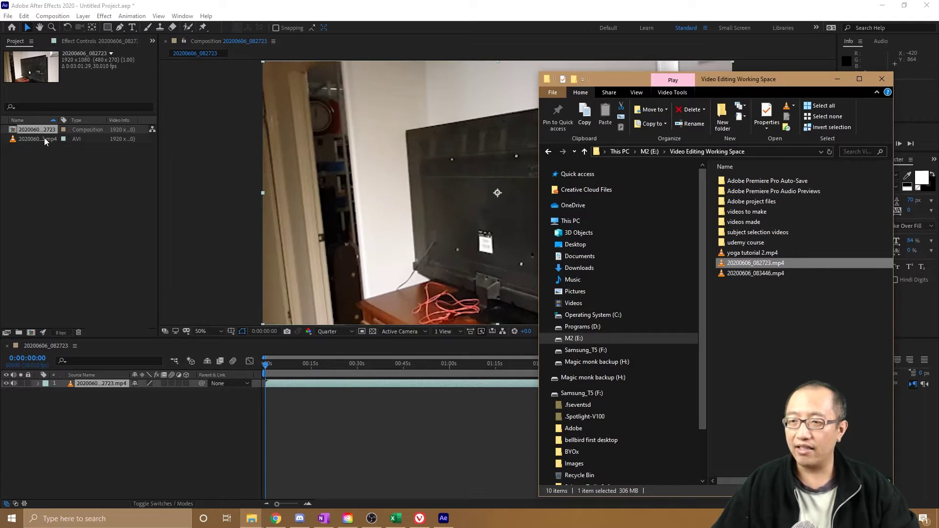
Undo the first composition and rebuild it from the 20200606_082723.mp4 clip.
left_click(67, 170)
key("ctrl+z")
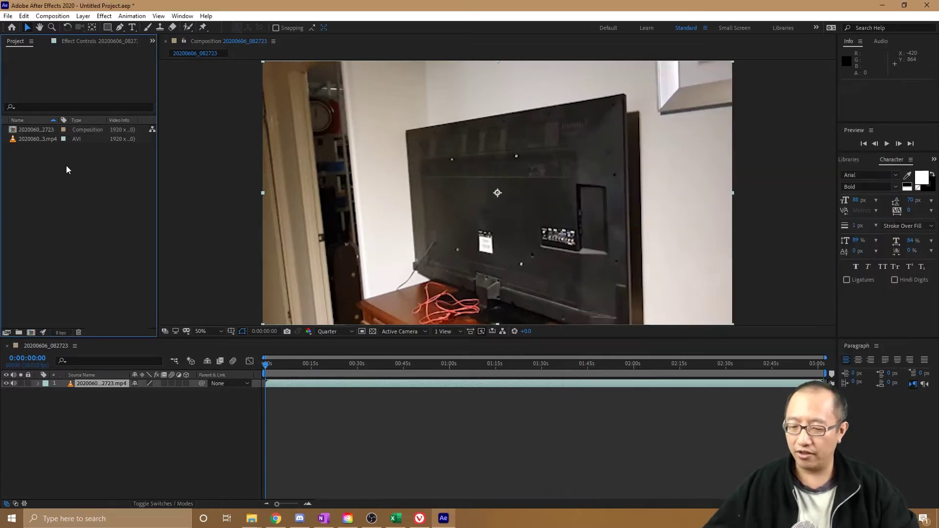
left_click_drag(37, 130, 30, 338)
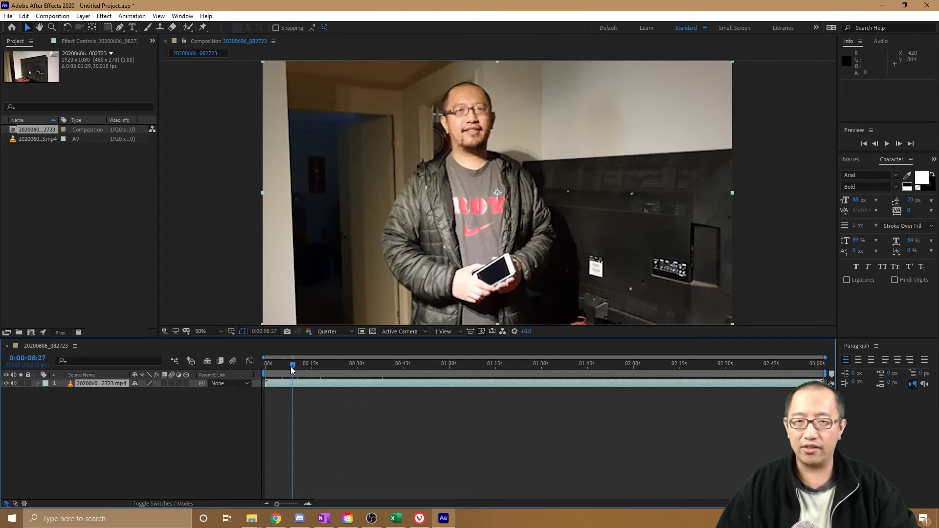
Preview from about seven seconds in and park the playhead at 0:00:07:21.
left_click(287, 368)
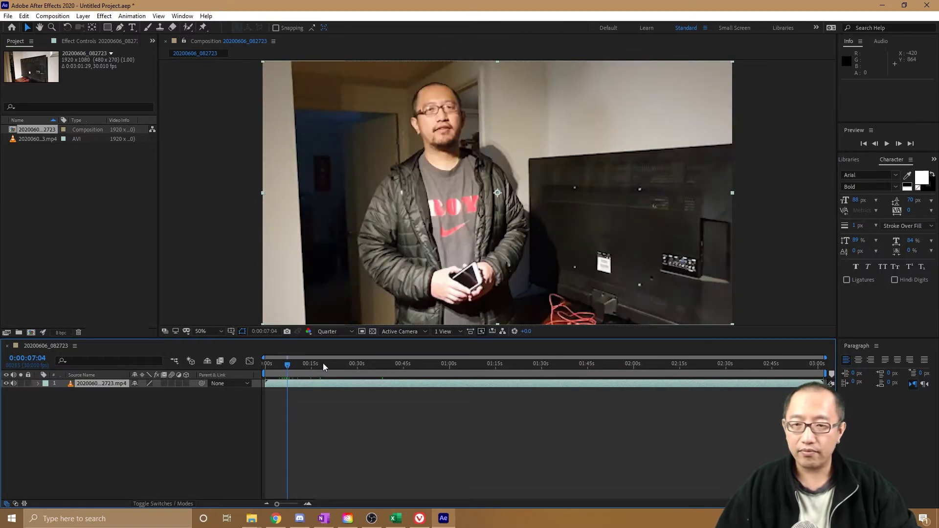
key("space")
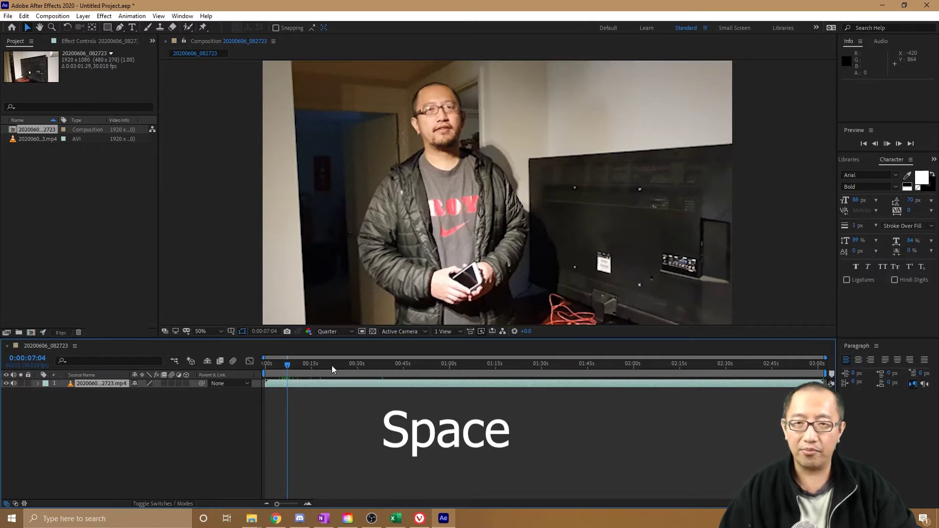
key("space")
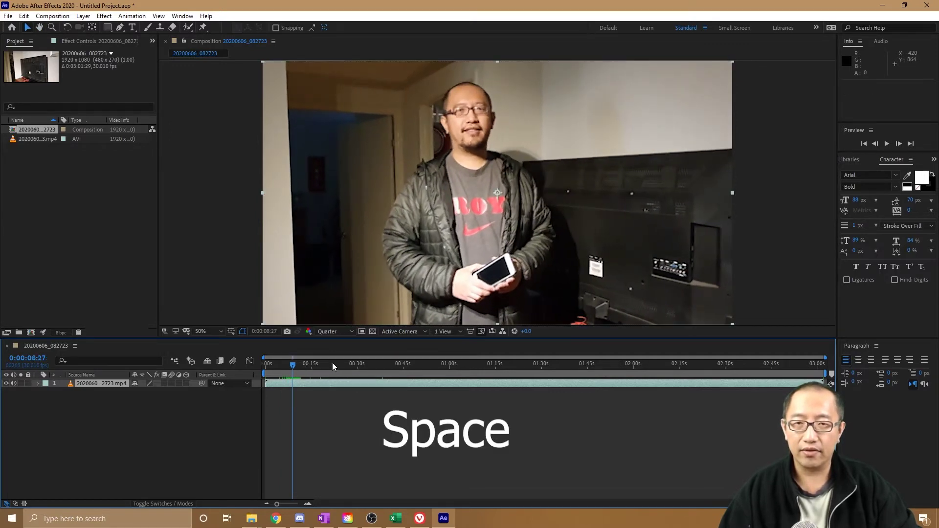
left_click_drag(297, 364, 289, 364)
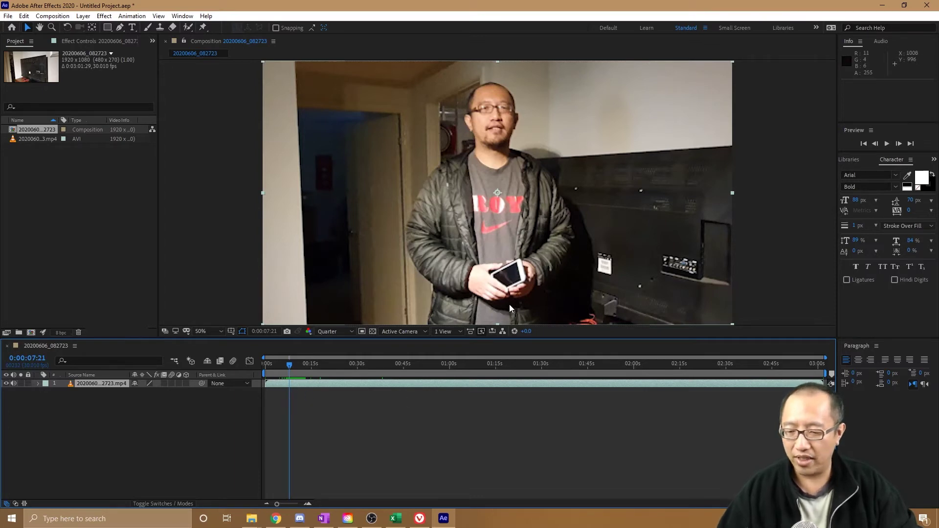
Split the clip at 0:00:07:21 with Ctrl+Shift+D and delete the short opening piece.
key("ctrl+shift+d")
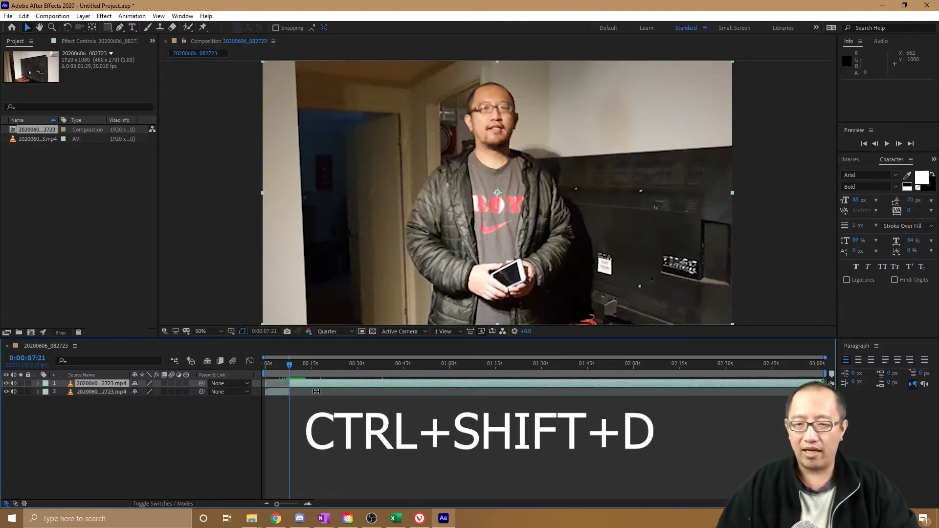
left_click(278, 390)
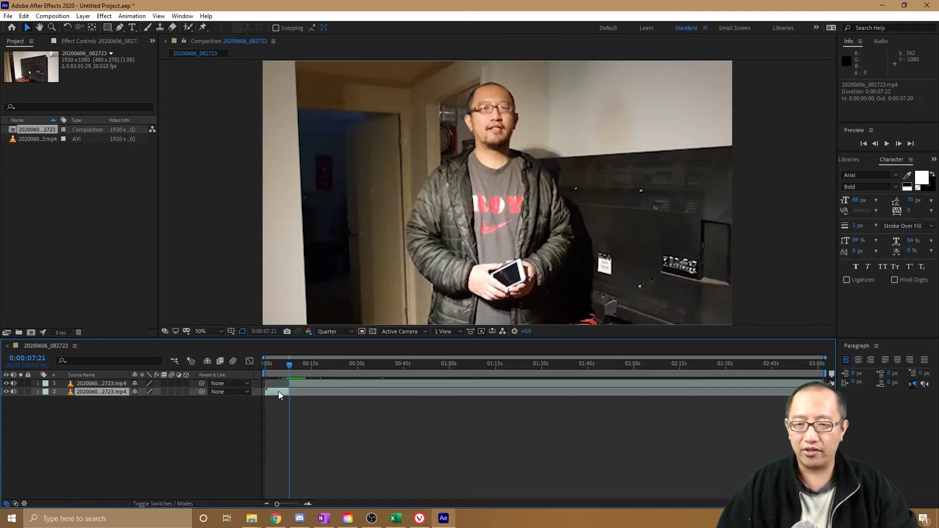
left_click(331, 384)
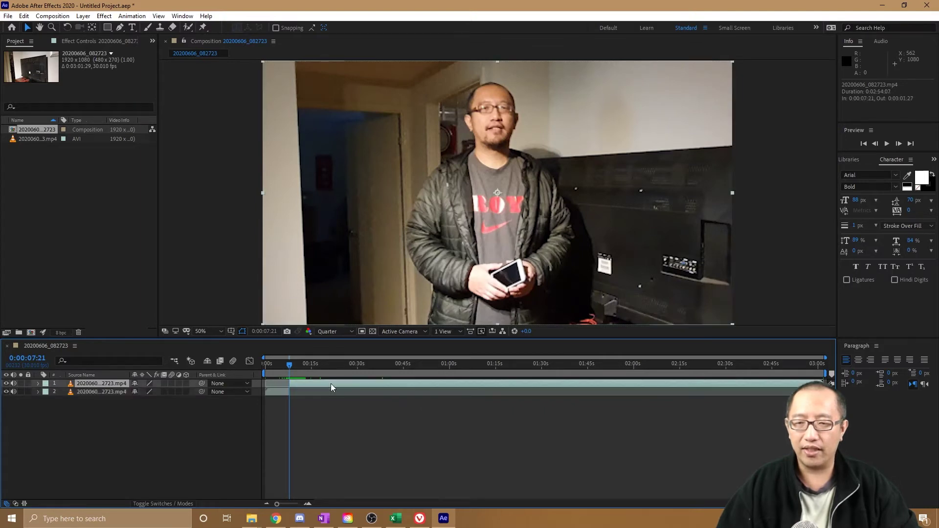
left_click_drag(294, 366, 344, 361)
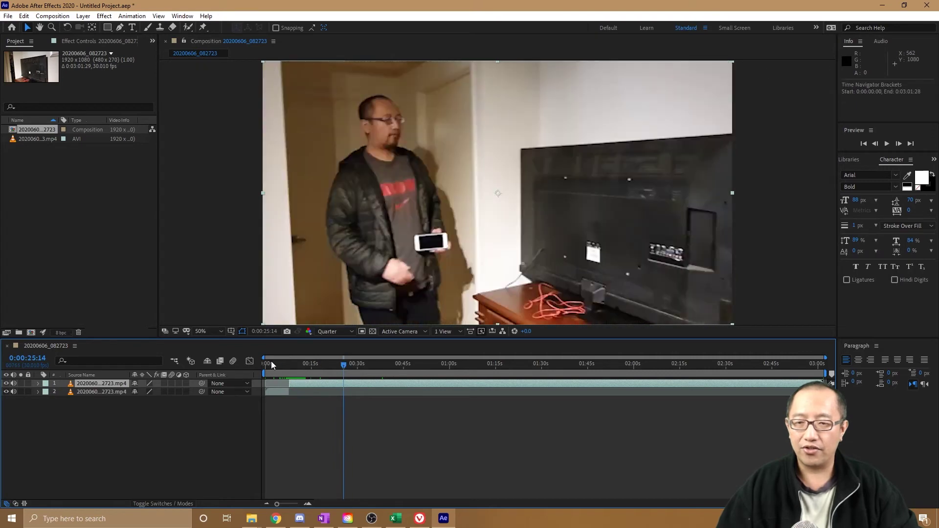
left_click_drag(277, 361, 332, 364)
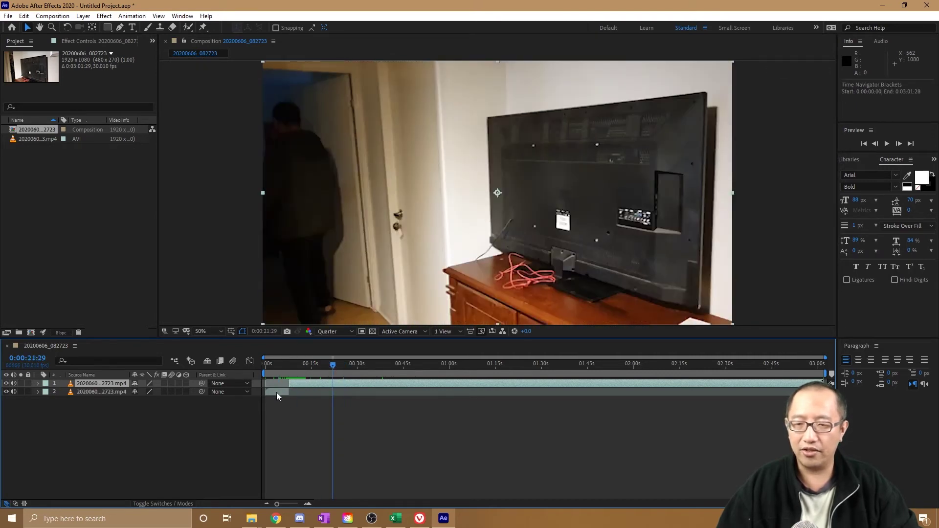
left_click(277, 392)
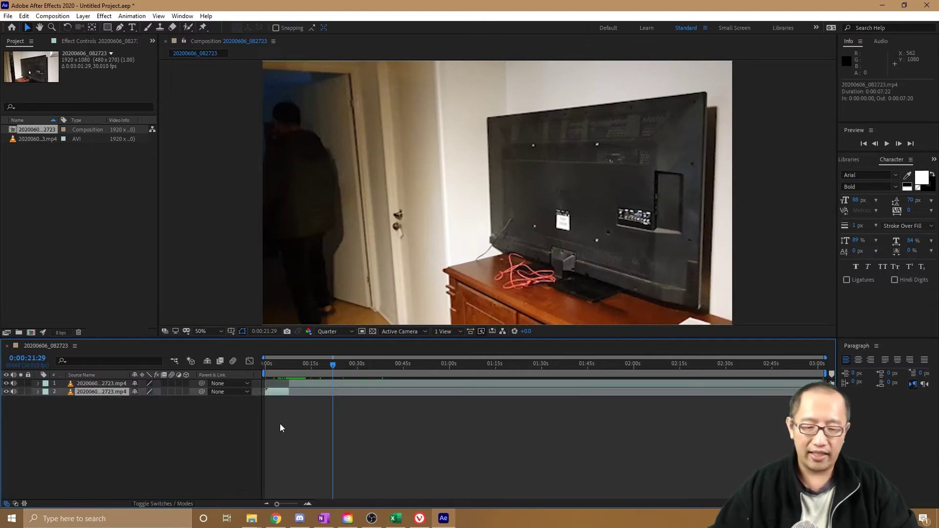
key("Delete")
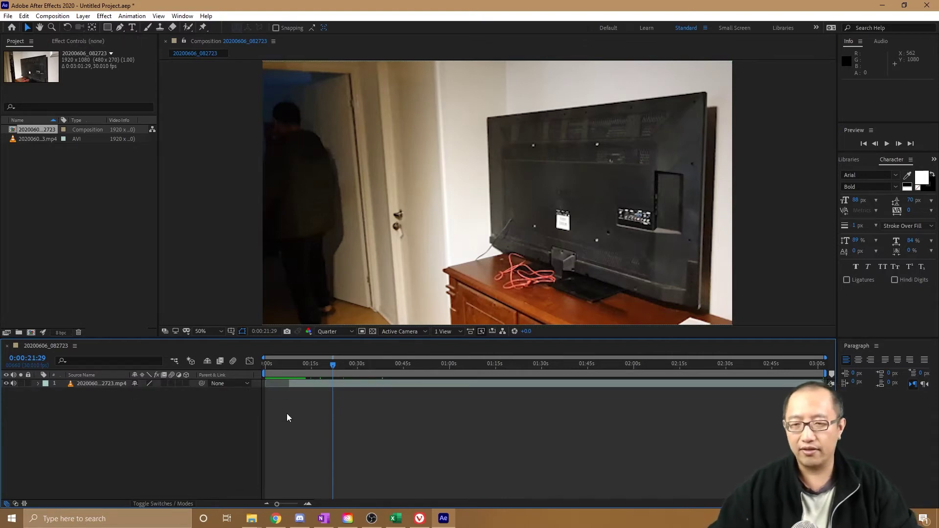
Shift-slide the remaining layer so it snaps to 0:00:00:00, then preview its opening.
left_click(408, 364)
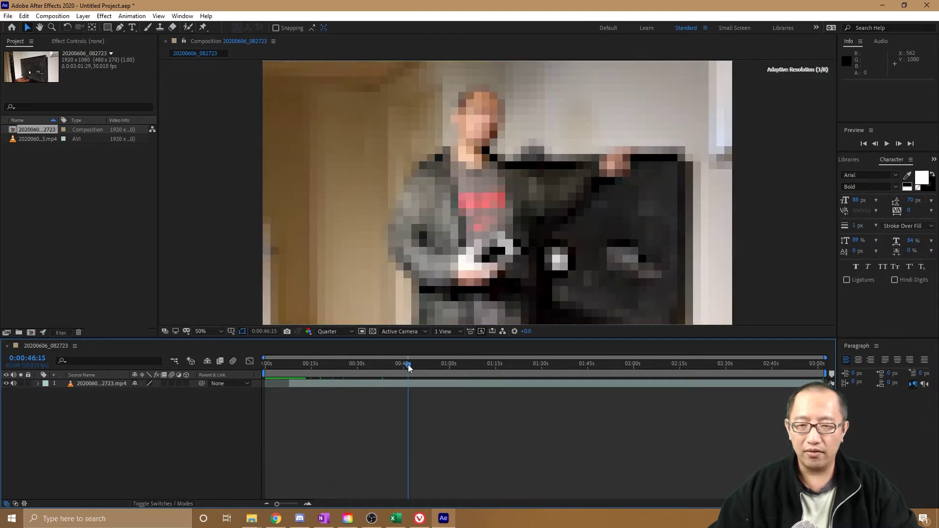
left_click_drag(409, 368, 249, 367)
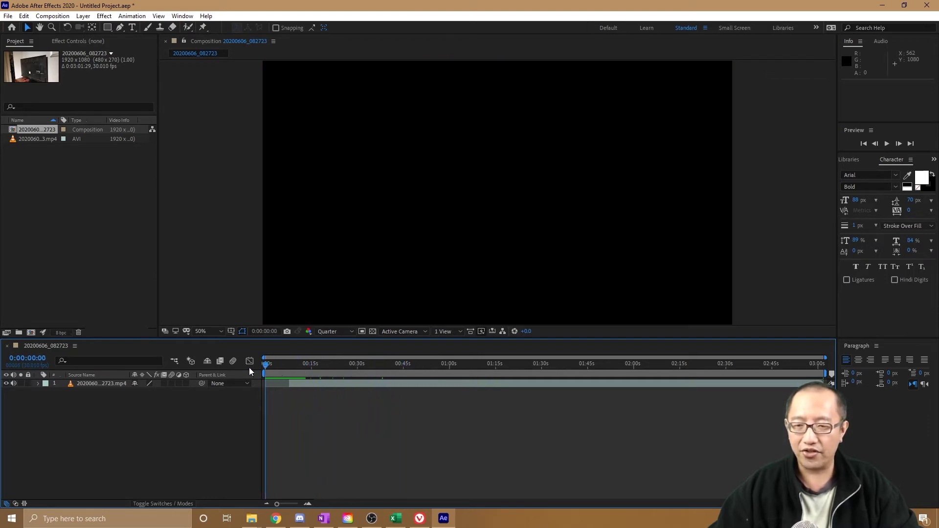
left_click(336, 384)
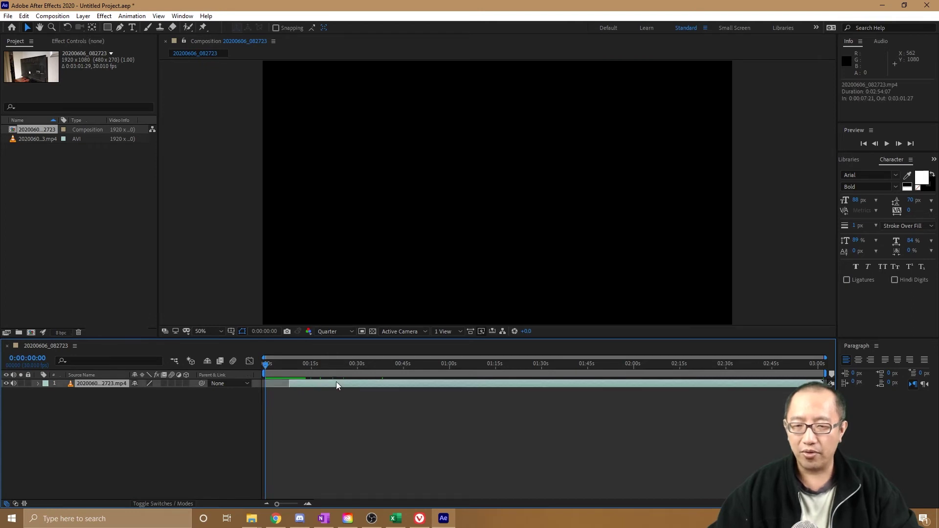
mouse_move(337, 384)
left_mouse_down()
mouse_move(307, 383)
mouse_move(326, 382)
left_mouse_up()
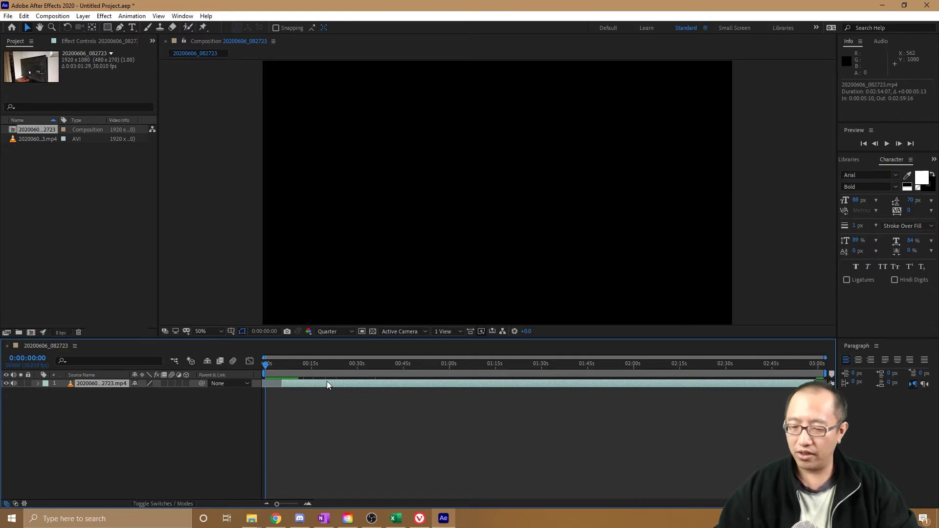
key("shift")
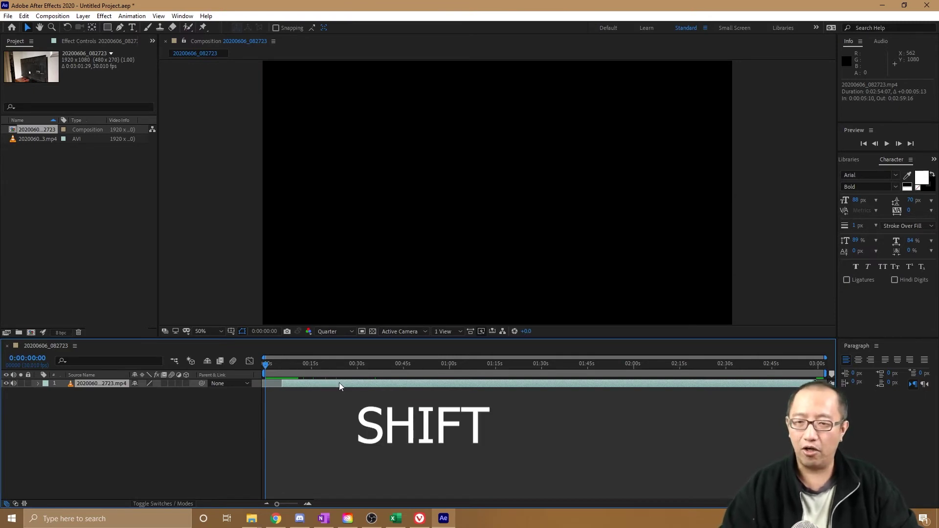
left_click_drag(341, 384, 330, 384)
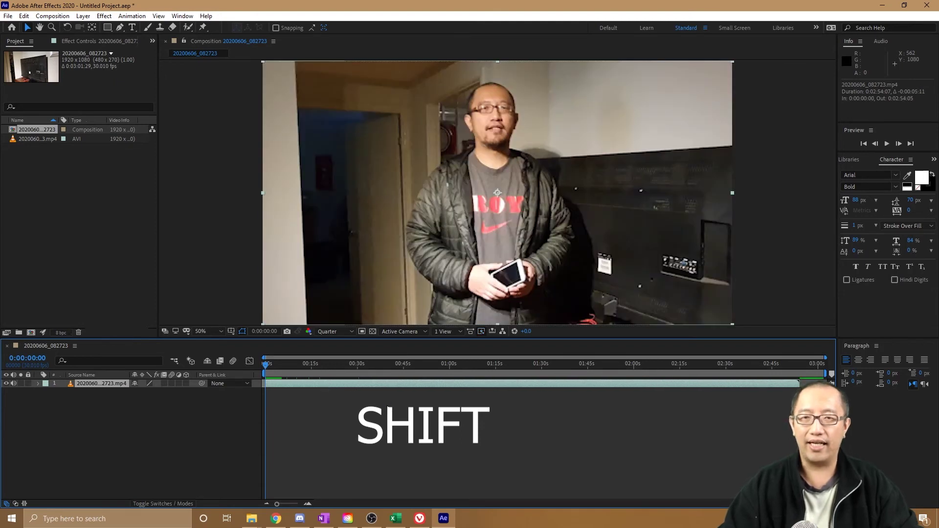
key("space")
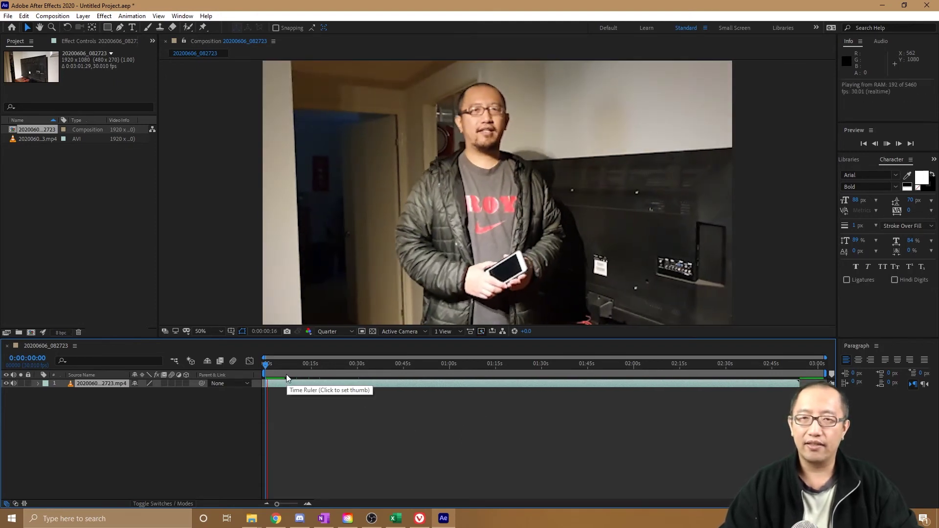
key("space")
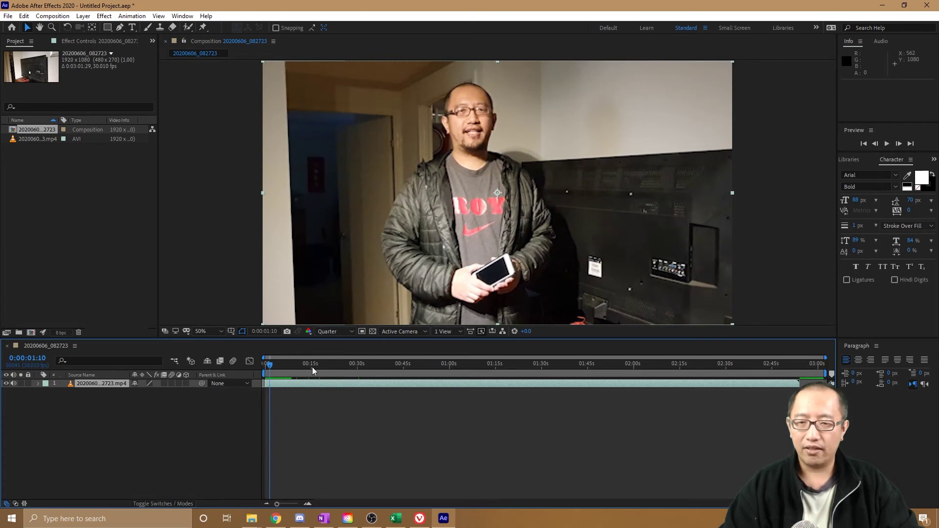
Scrub to 0:02:47:29, split the layer there, and delete the trailing end piece.
left_click_drag(312, 367, 677, 365)
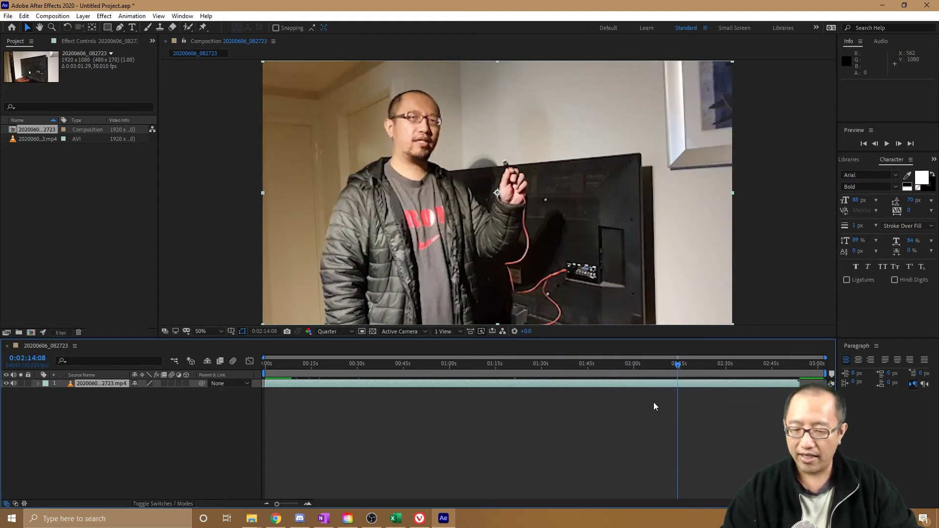
left_click_drag(724, 365, 770, 373)
key("space")
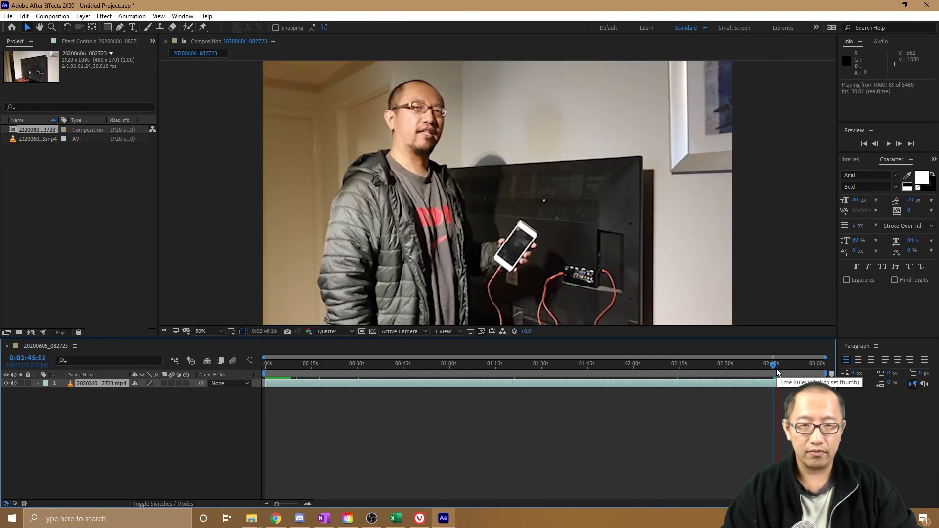
left_click(789, 384)
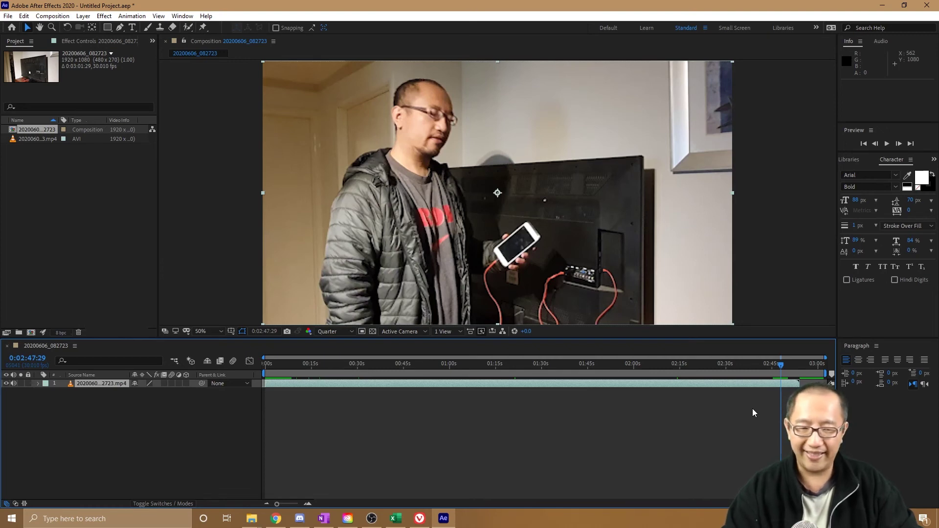
key("ctrl+shift+d")
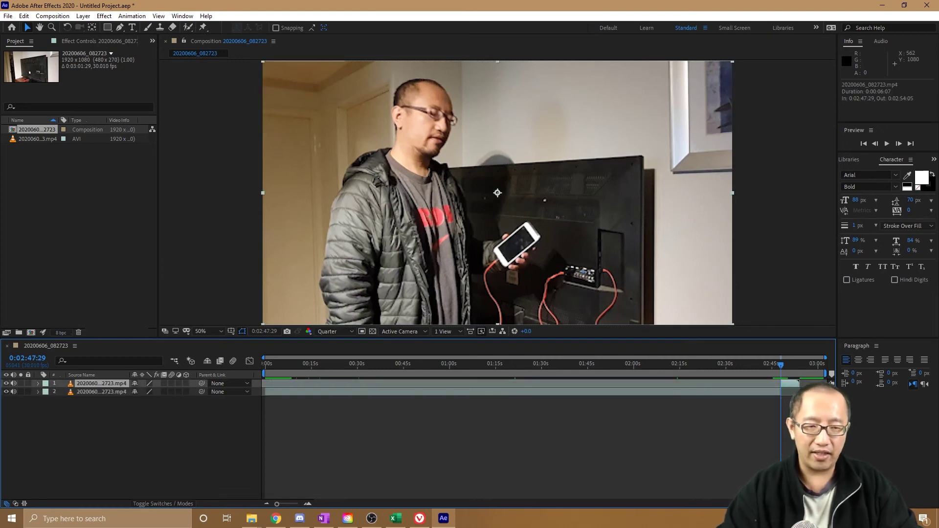
key("Delete")
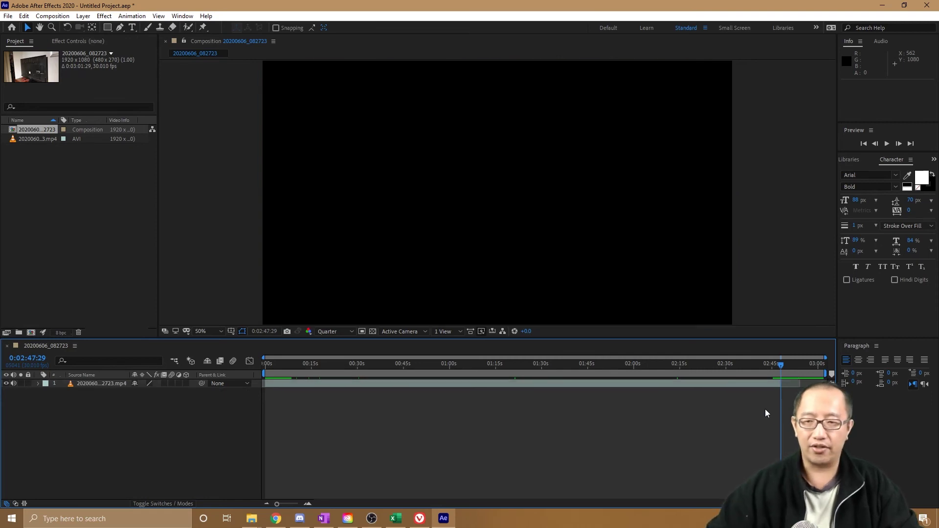
mouse_move(776, 365)
left_mouse_down()
mouse_move(296, 364)
mouse_move(781, 363)
left_mouse_up()
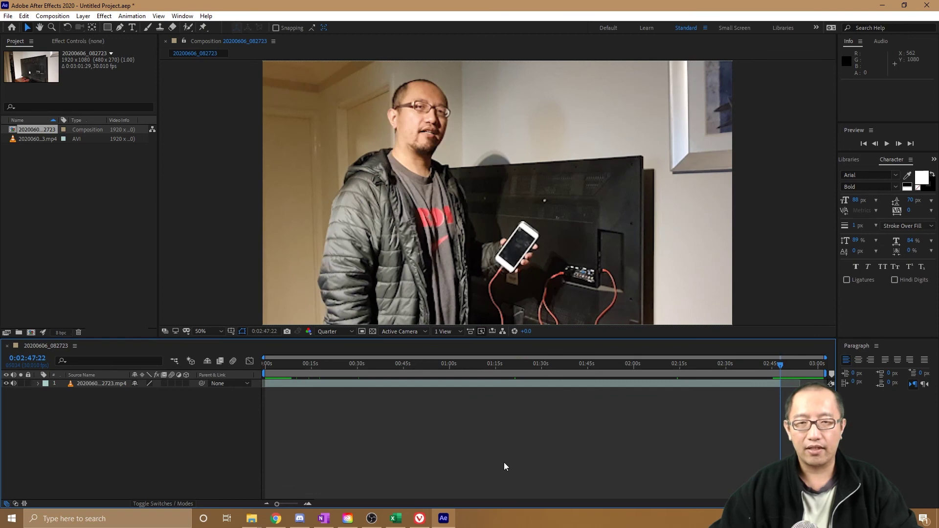